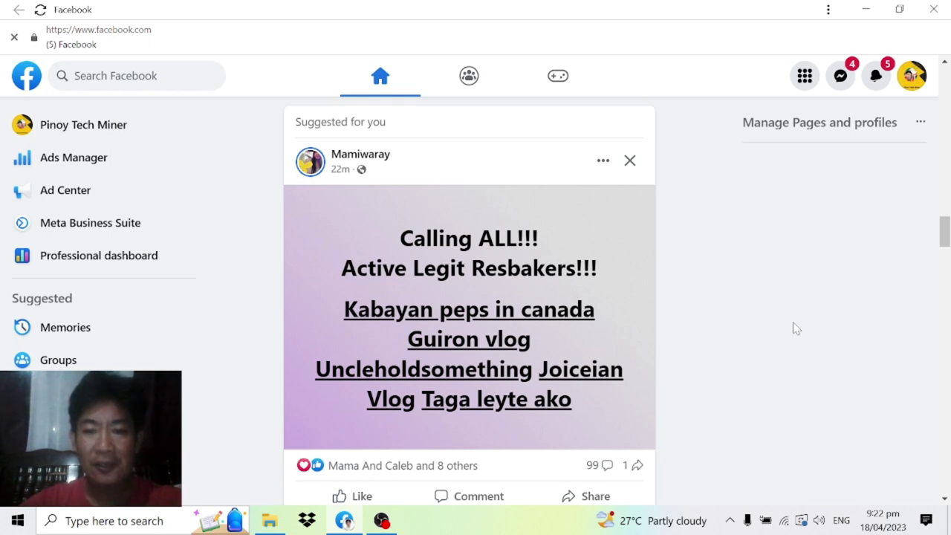
Step: Open the list of published posts and reels in the page's Meta Business Suite content section
scroll(795, 328, up, 15)
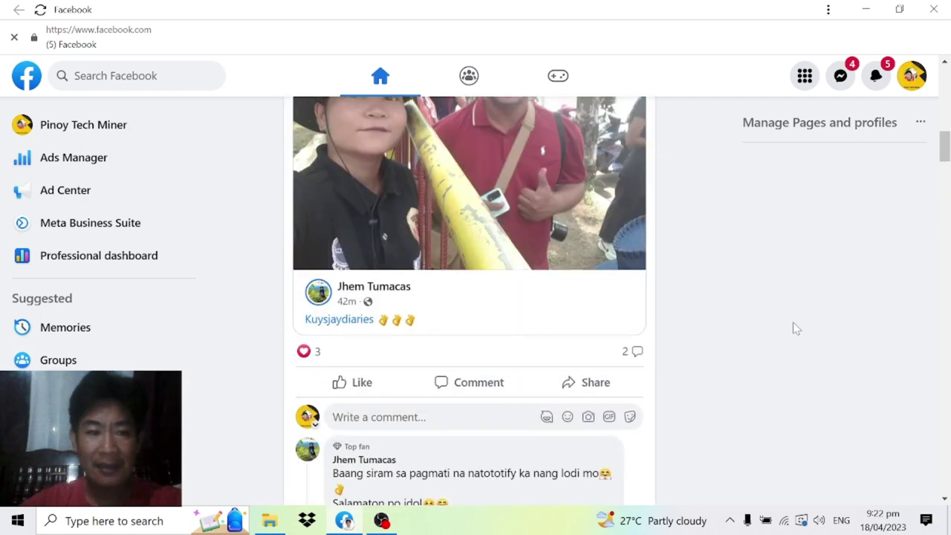
scroll(796, 328, up, 1)
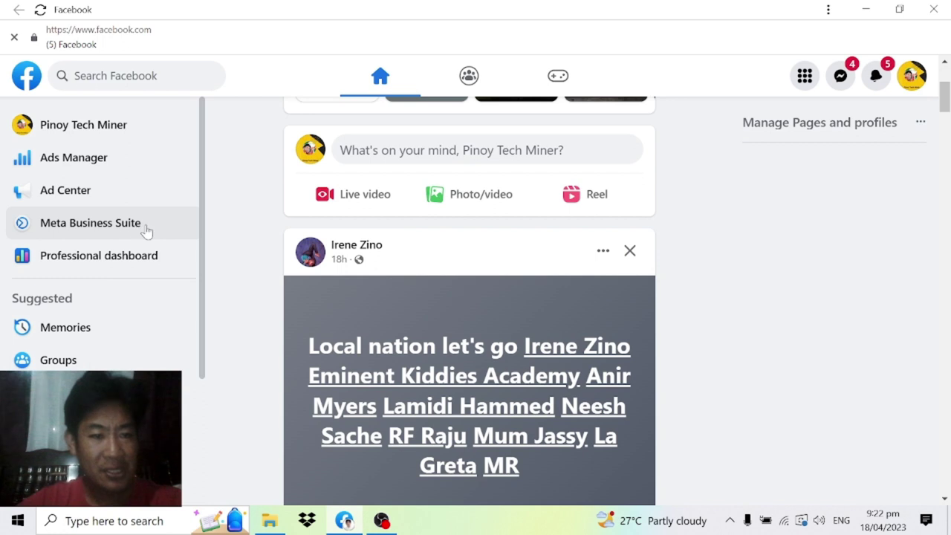
click(158, 229)
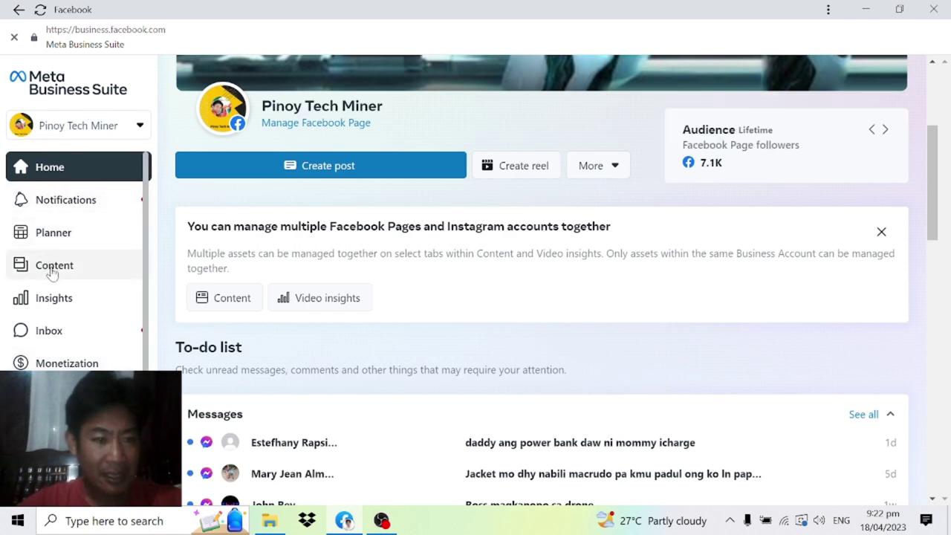
click(123, 269)
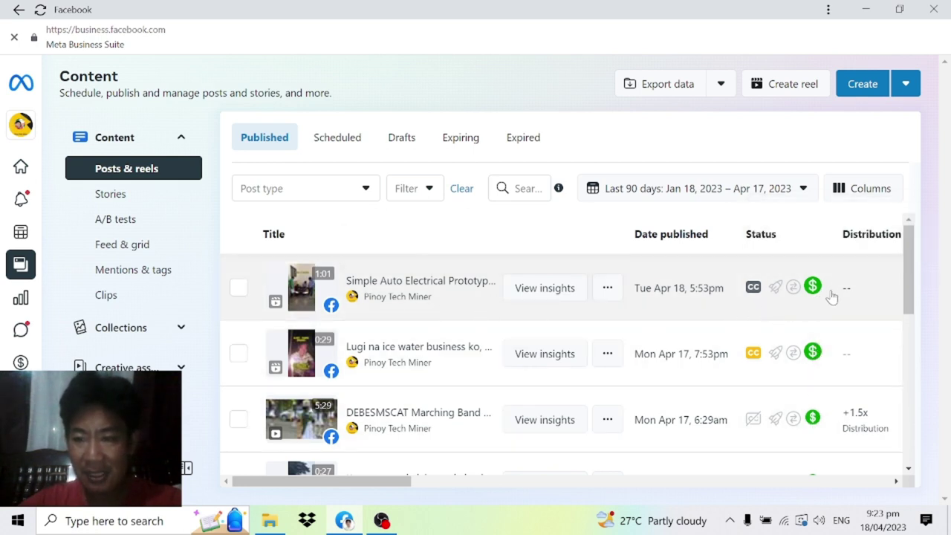
Step: Examine the monetization and distribution status of the published posts, down to the DEBESMSCAT Womens Rodeo video of April 11
mouse_move(892, 283)
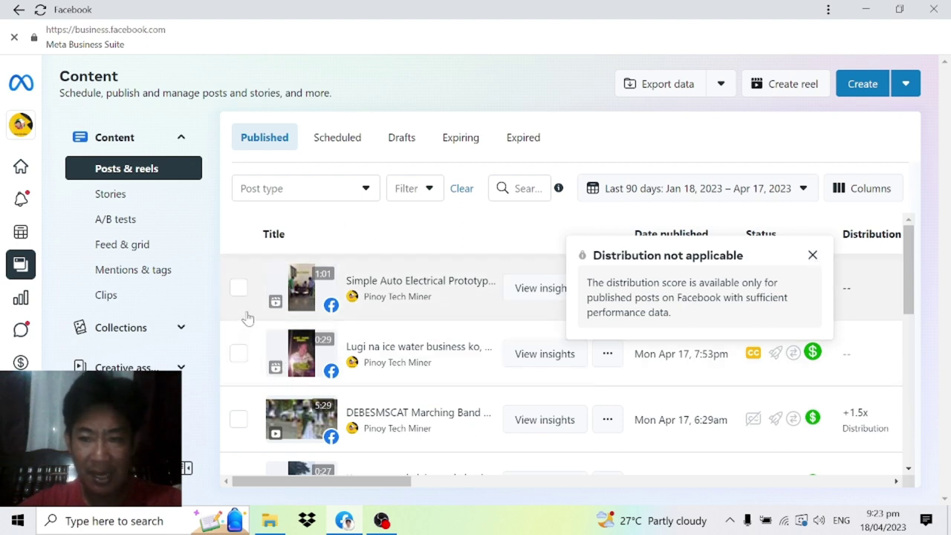
scroll(247, 318, down, 2)
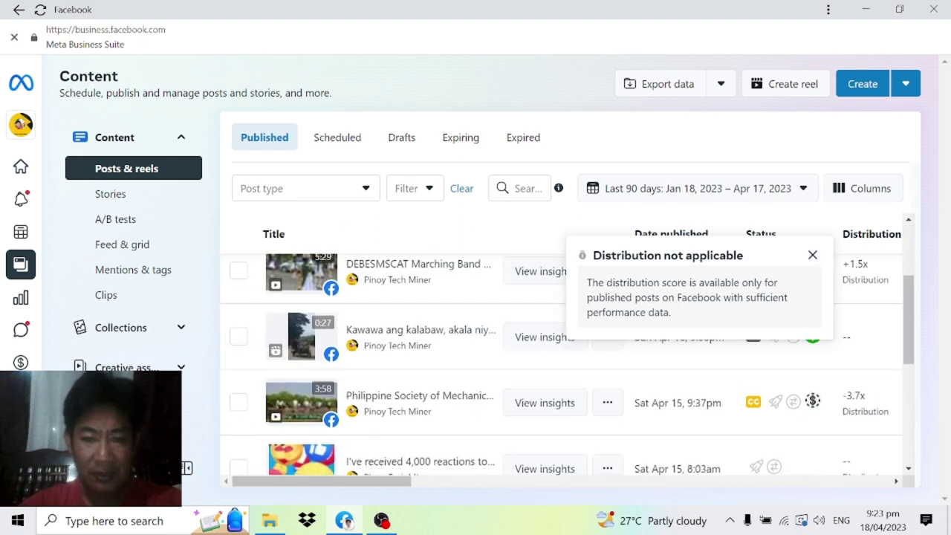
scroll(228, 375, down, 2)
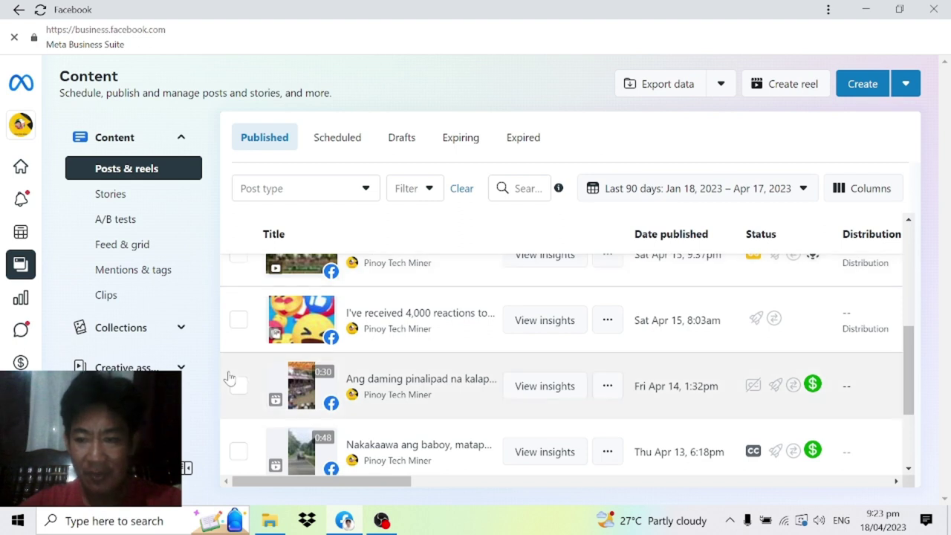
scroll(241, 372, down, 3)
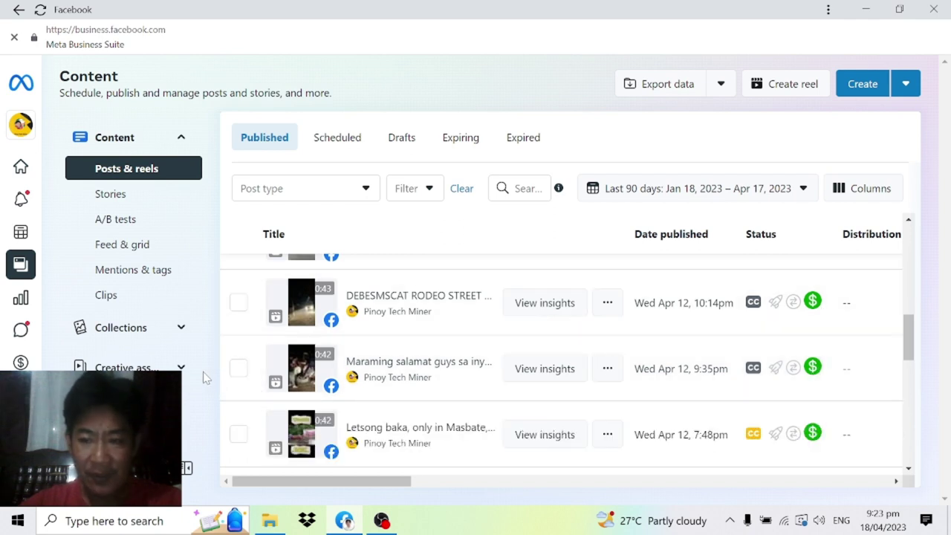
scroll(269, 350, down, 3)
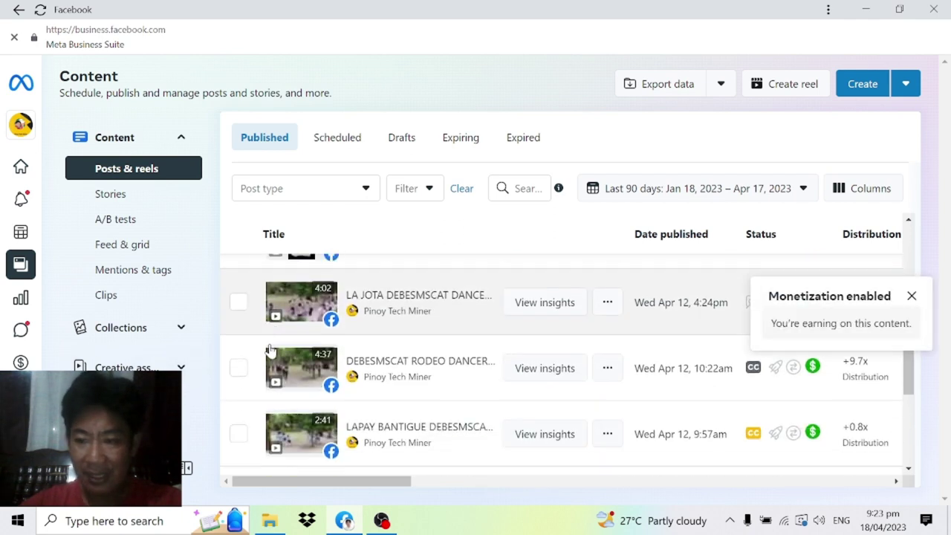
scroll(270, 349, down, 4)
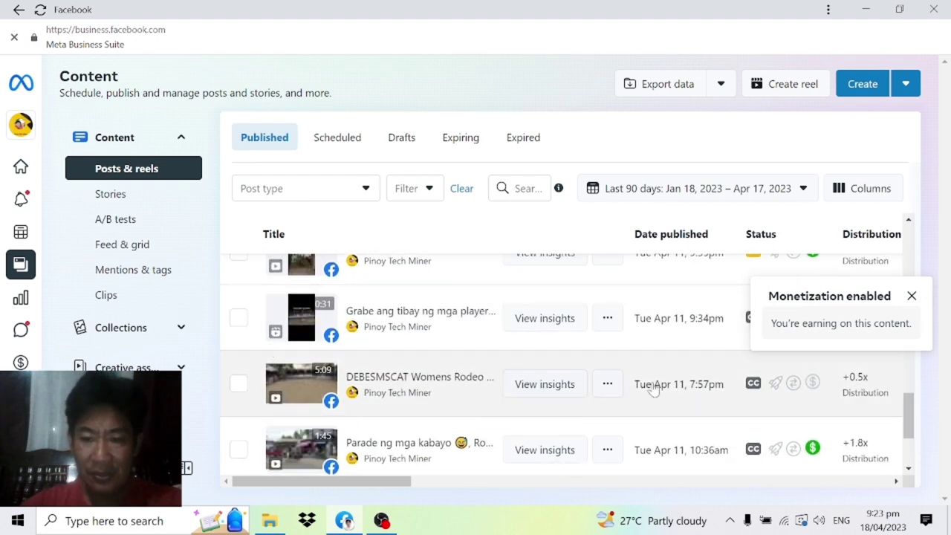
click(851, 388)
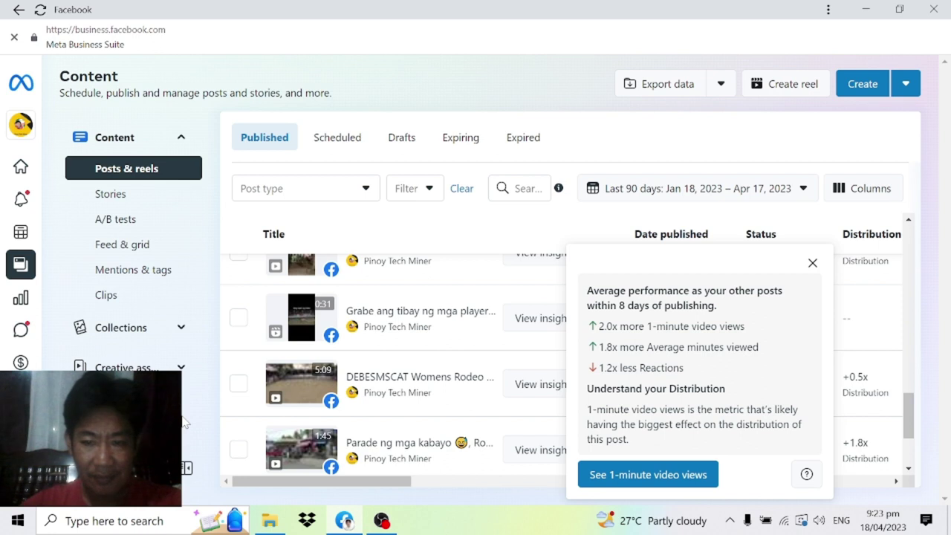
click(458, 333)
click(849, 315)
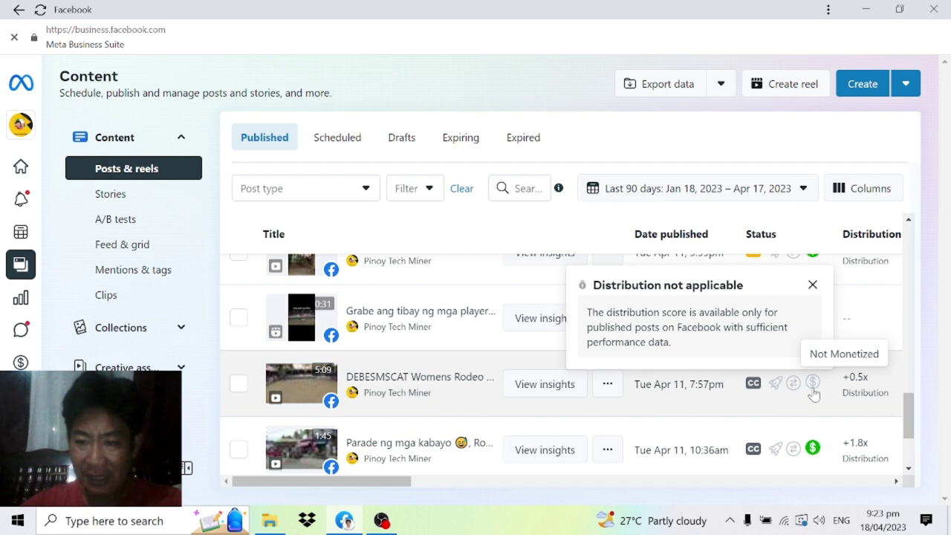
click(634, 392)
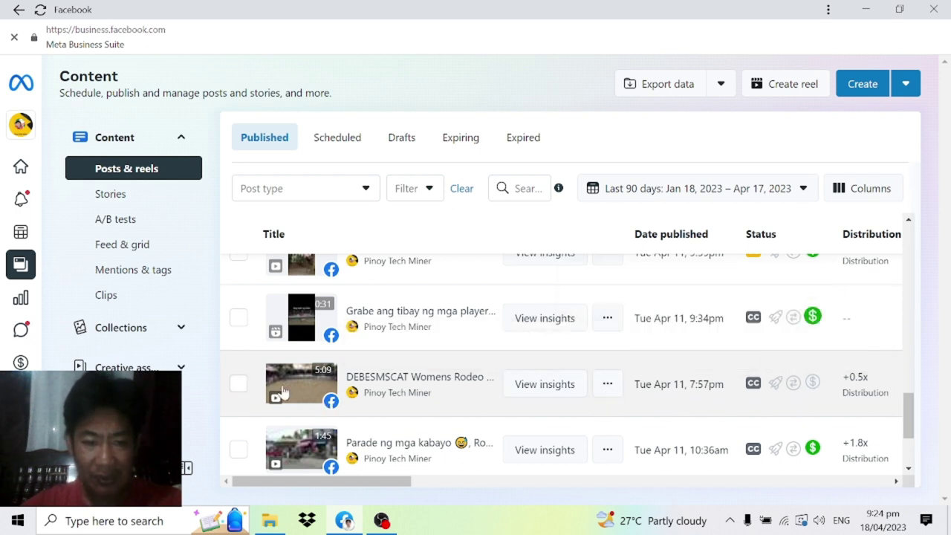
Step: Open the DEBESMSCAT Womens Rodeo video post for editing and add a blank line at the end of its description
click(608, 385)
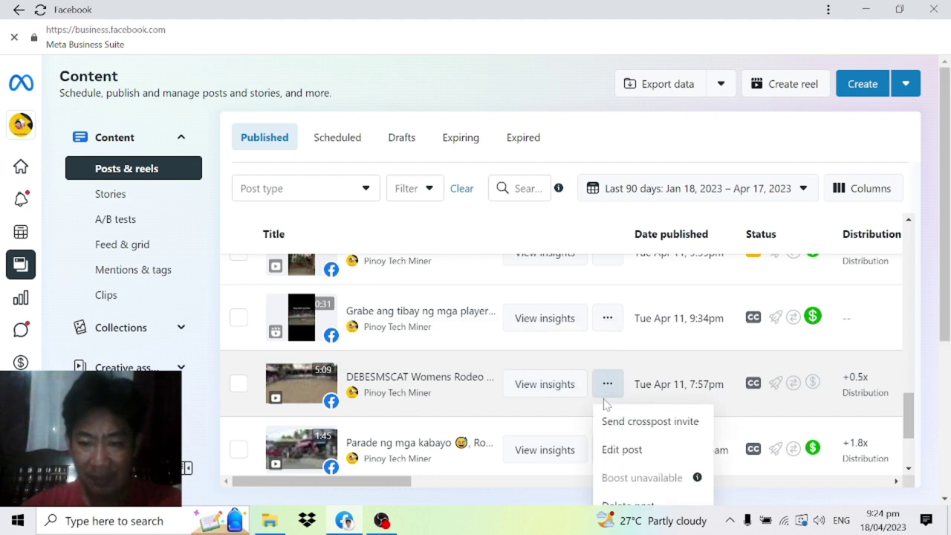
click(635, 455)
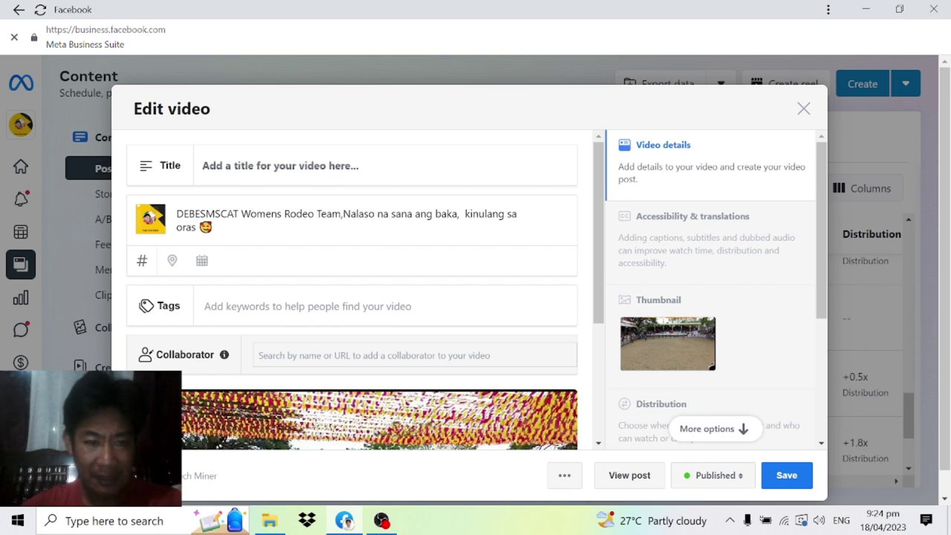
click(213, 226)
key(Return)
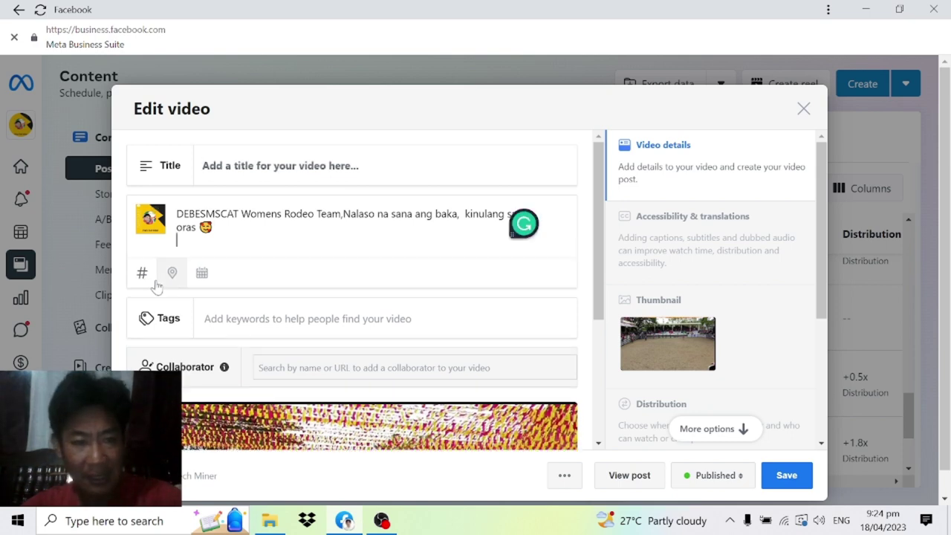
click(144, 278)
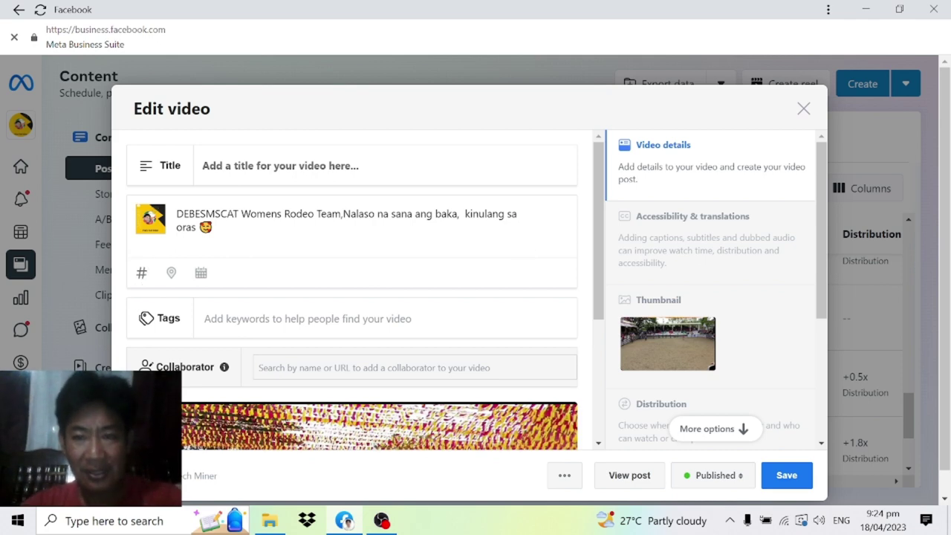
Step: Turn on in-stream ads with automatic placements for the video and save the edited post
scroll(574, 280, down, 2)
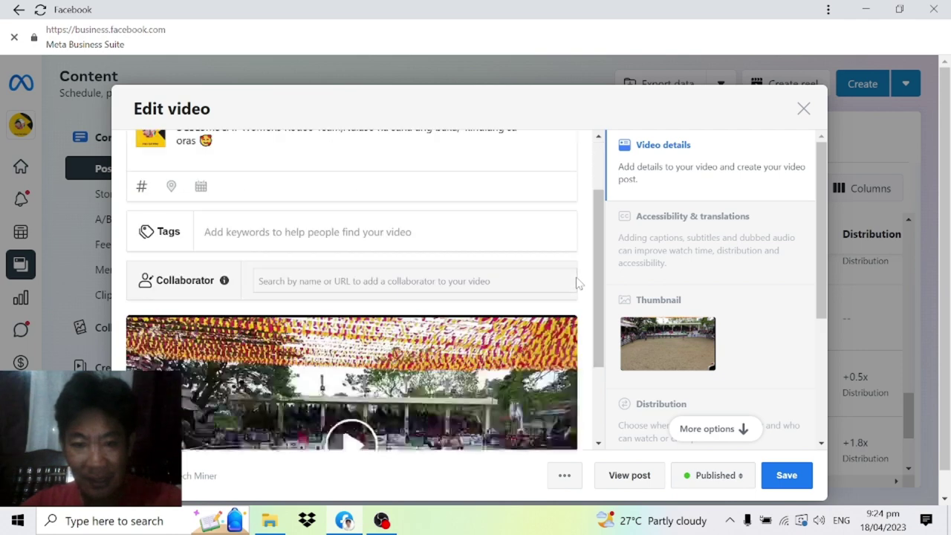
scroll(479, 317, down, 1)
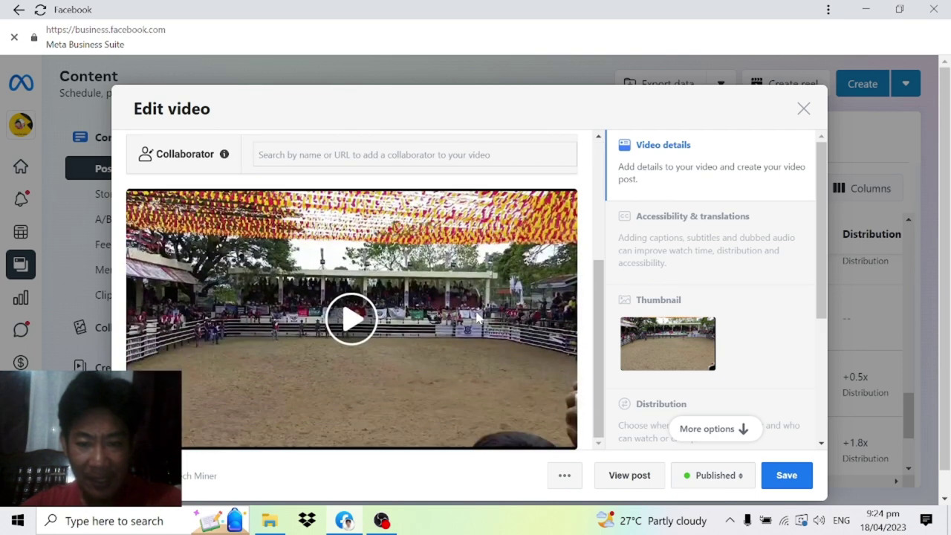
scroll(816, 269, down, 2)
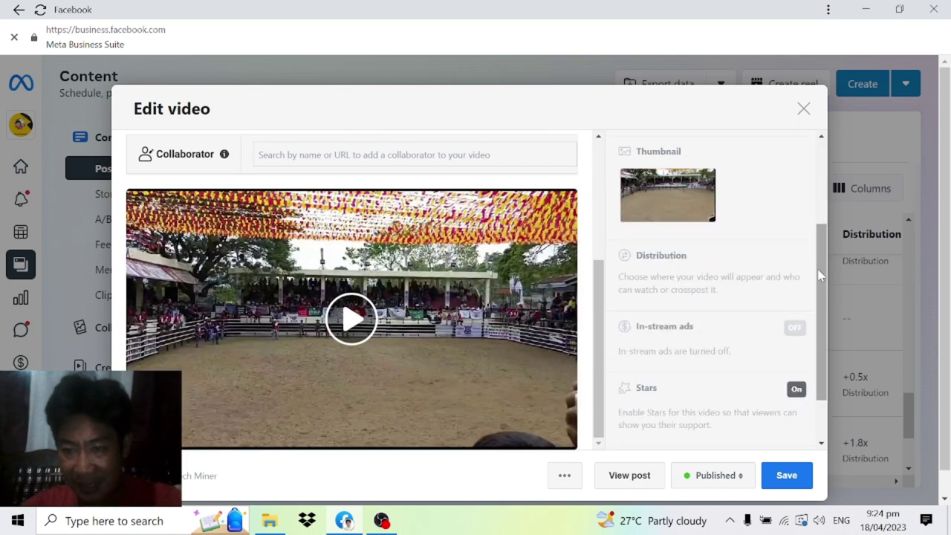
scroll(818, 275, down, 1)
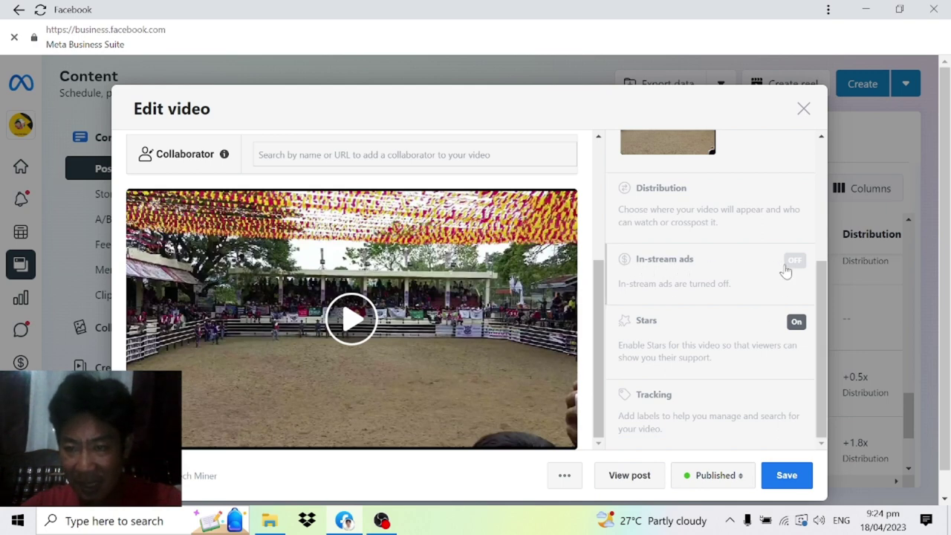
click(661, 264)
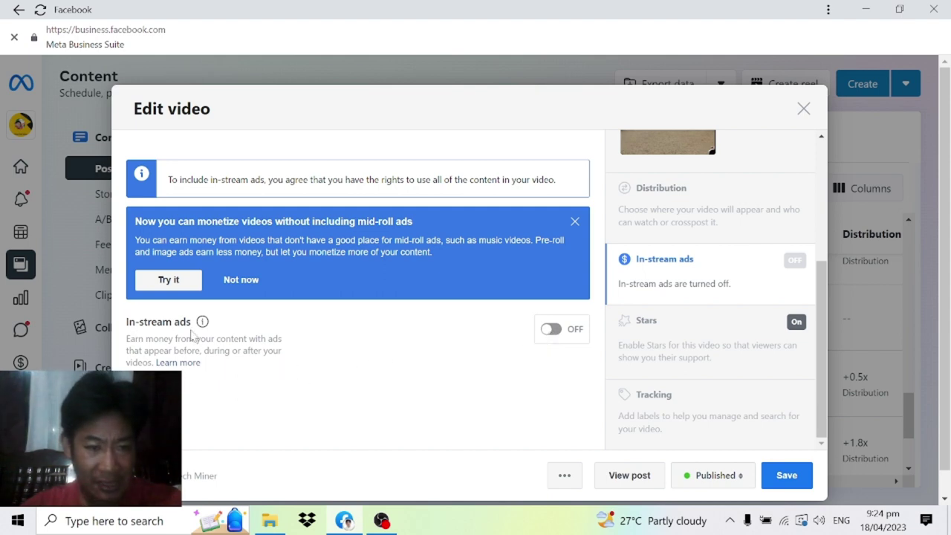
click(551, 330)
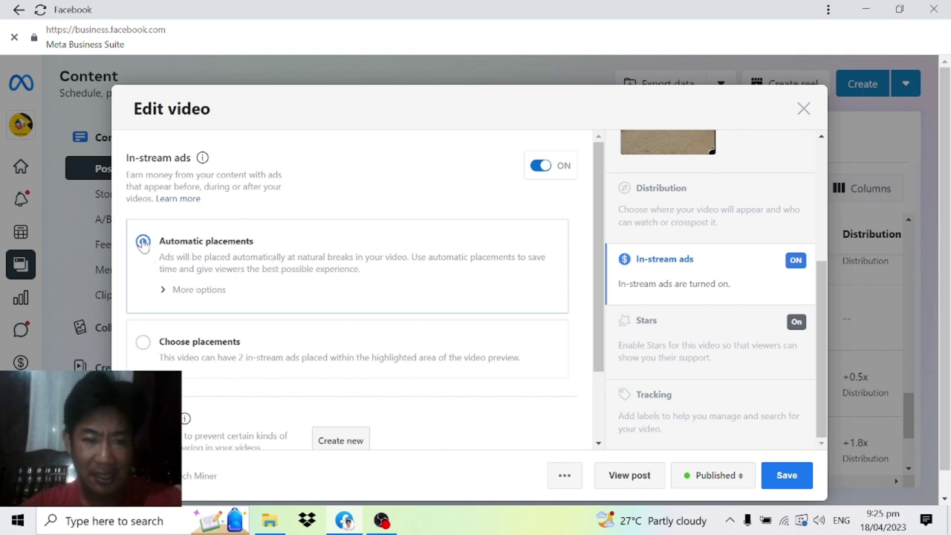
click(789, 479)
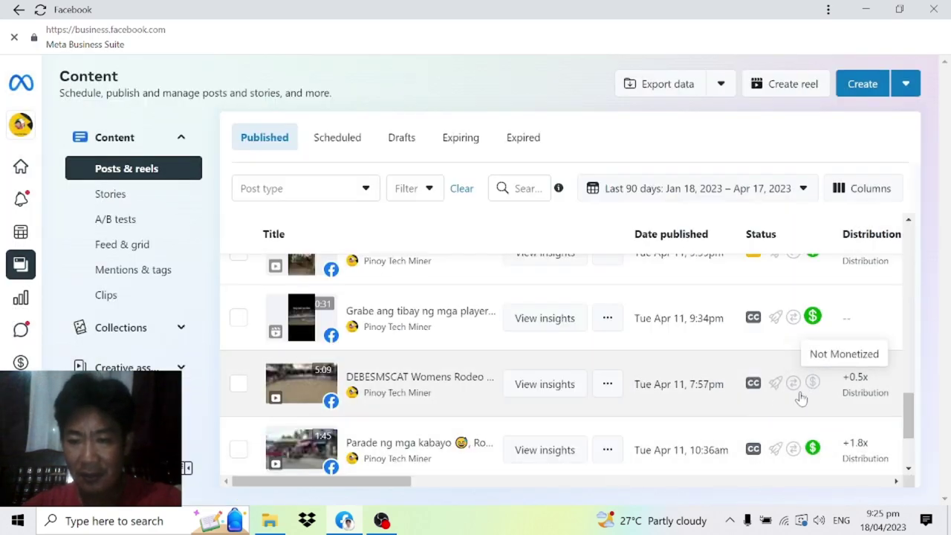
Step: Reload the content list and check the monetization status of the DEBESMSCAT Womens Rodeo video
click(38, 13)
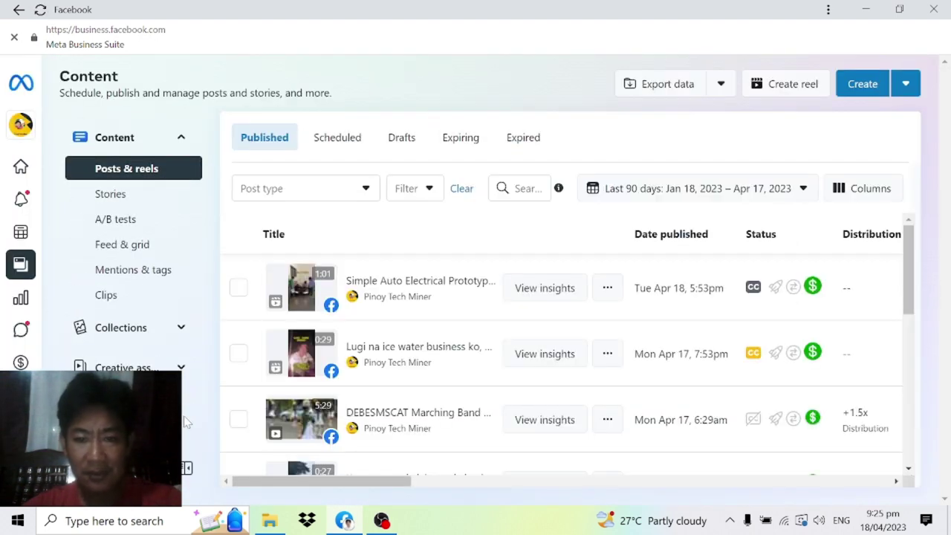
scroll(230, 384, down, 10)
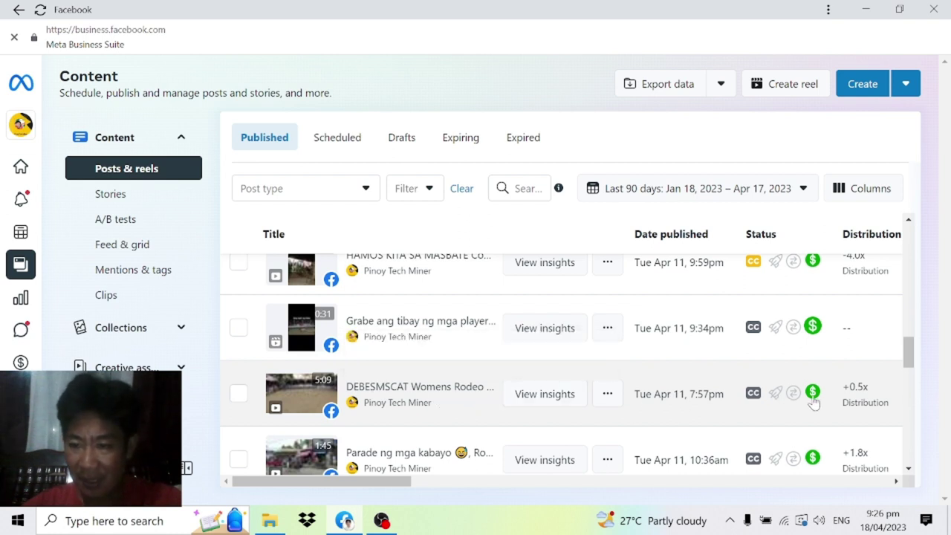
mouse_move(813, 397)
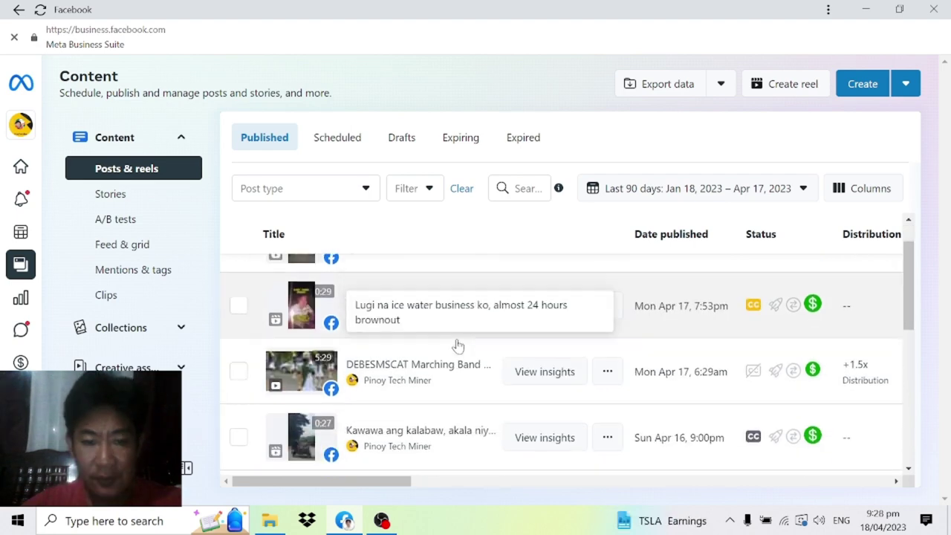
Step: Look through the older published posts for videos that are not monetized, down to the Mitsushi welding machine unboxing of April 7
scroll(456, 344, down, 3)
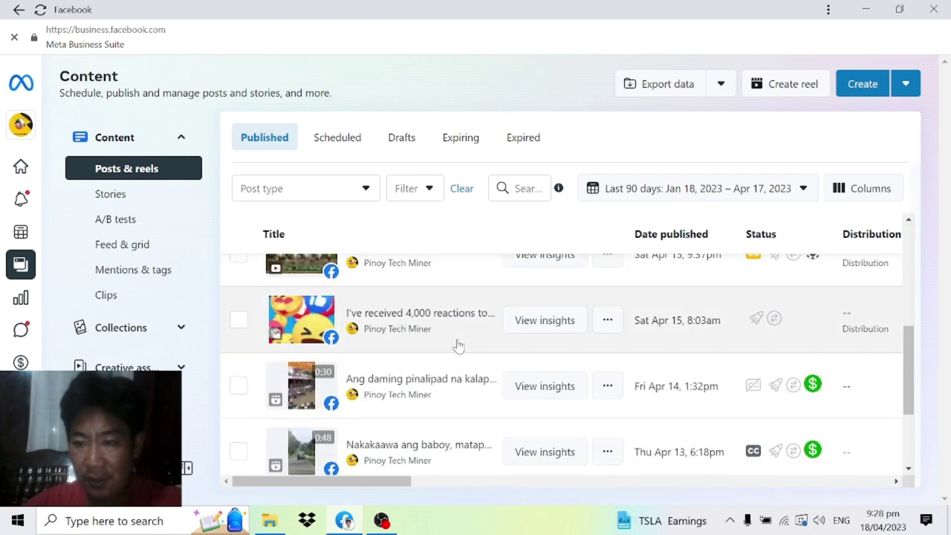
scroll(458, 344, down, 3)
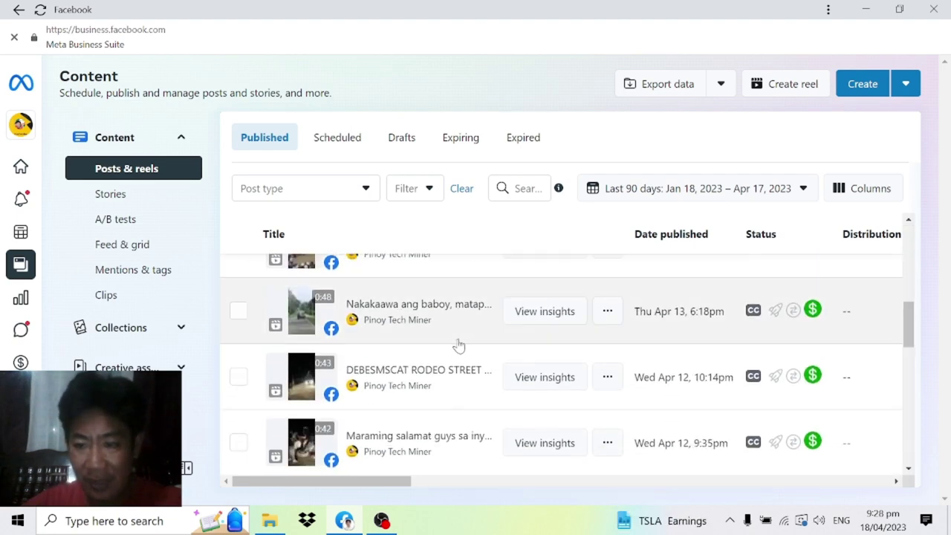
scroll(458, 344, down, 1)
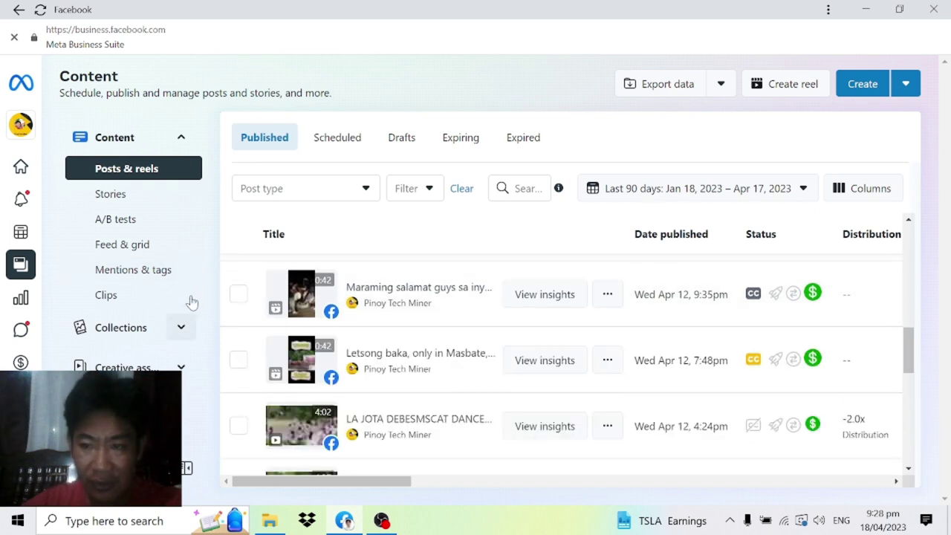
scroll(309, 305, down, 5)
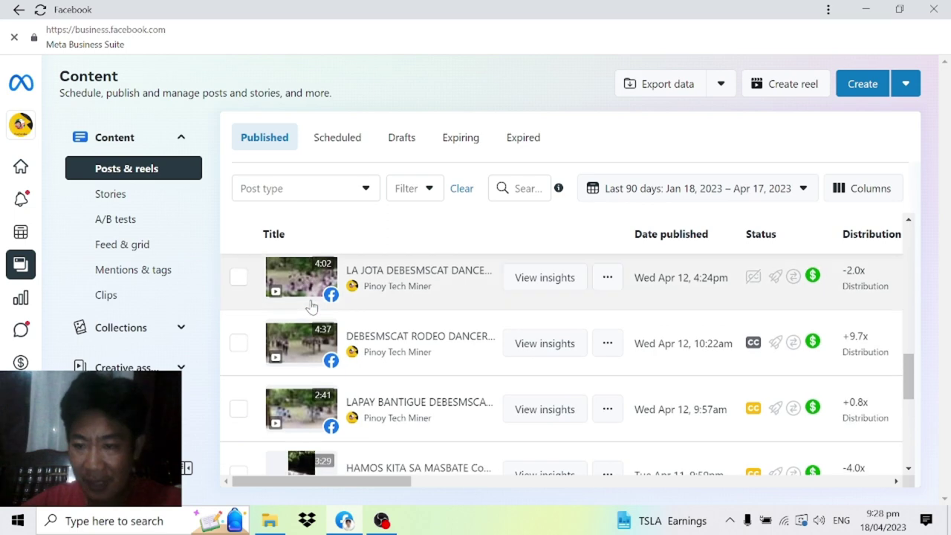
scroll(312, 307, down, 5)
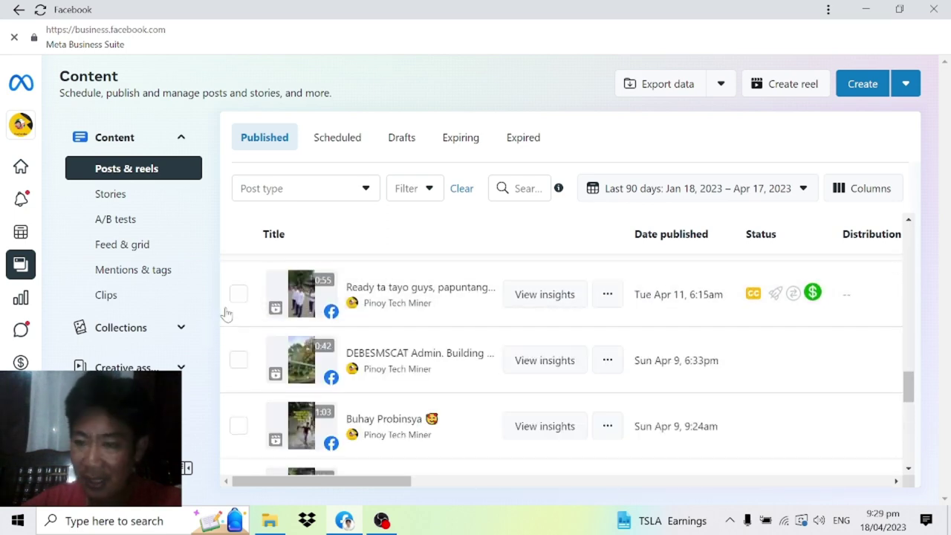
scroll(236, 312, down, 3)
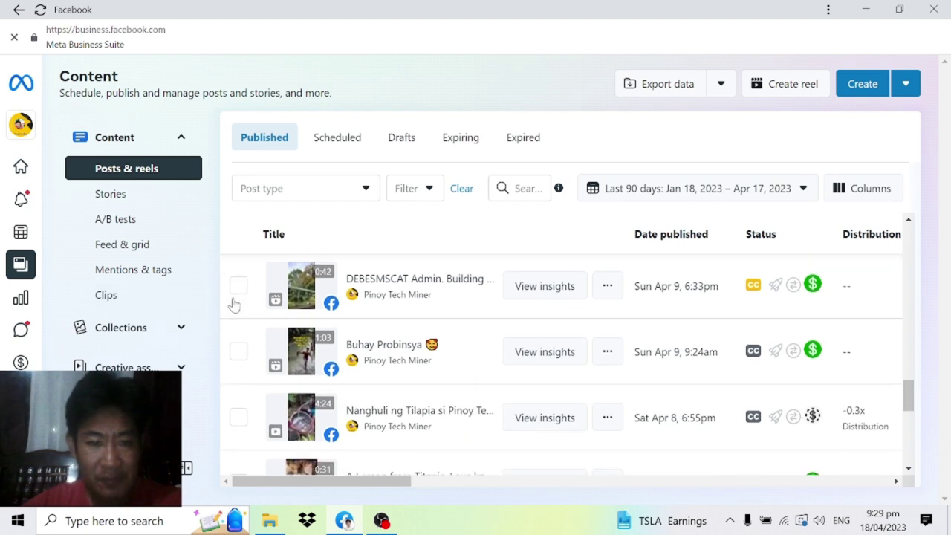
scroll(245, 329, down, 1)
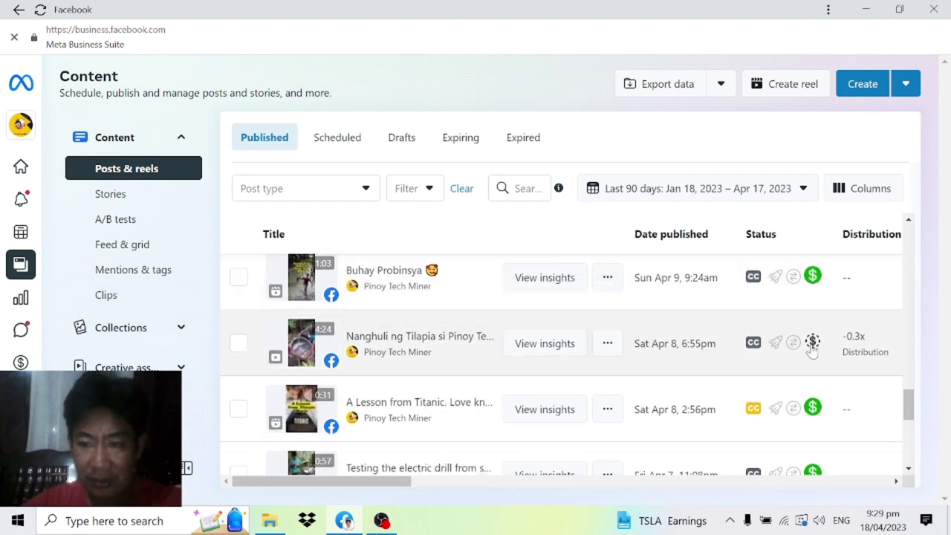
scroll(306, 340, down, 1)
scroll(306, 341, down, 8)
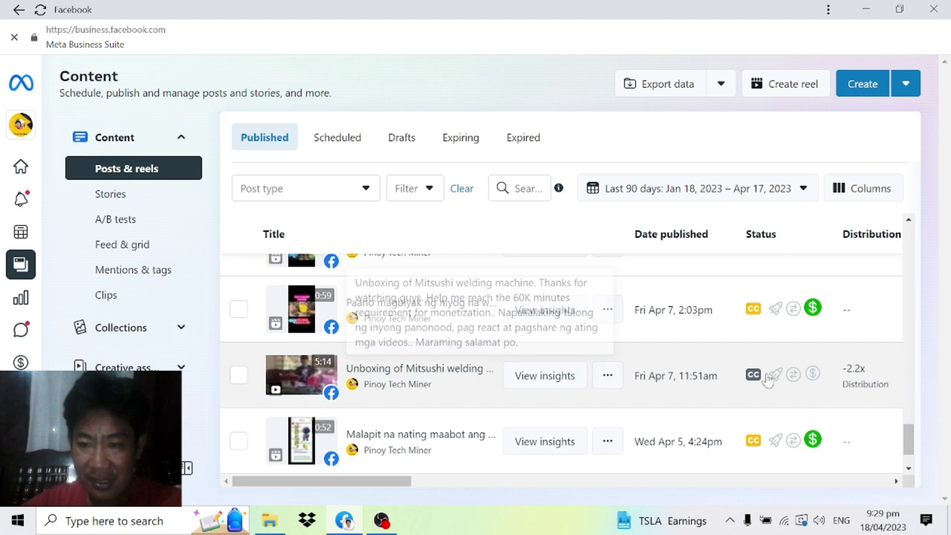
Step: Open the "Thank you very much to all the..." video post of April 4 for editing and turn on its in-stream ads
scroll(551, 399, down, 4)
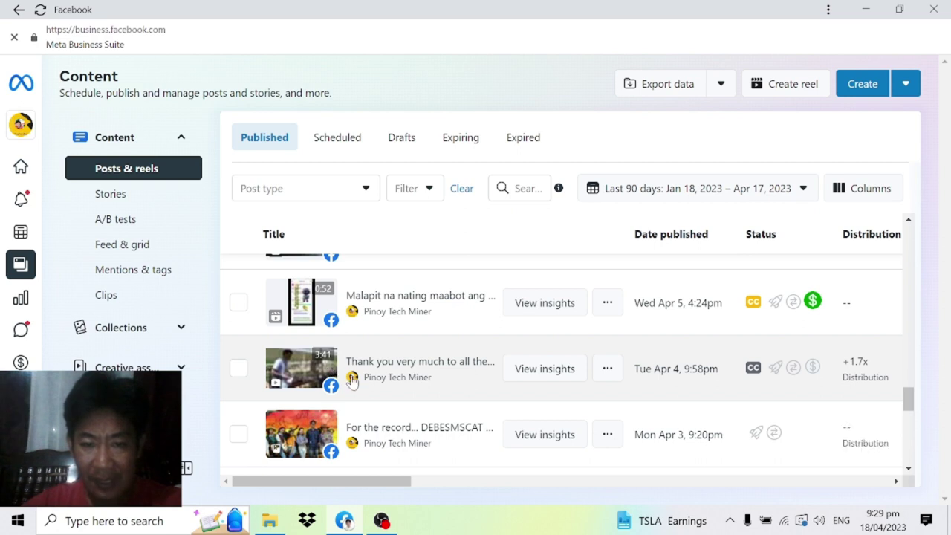
click(607, 369)
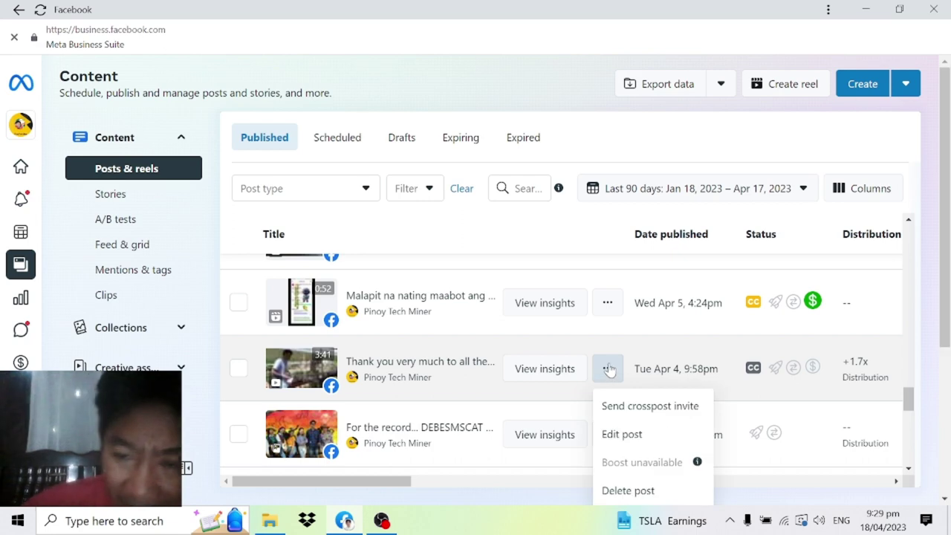
click(619, 438)
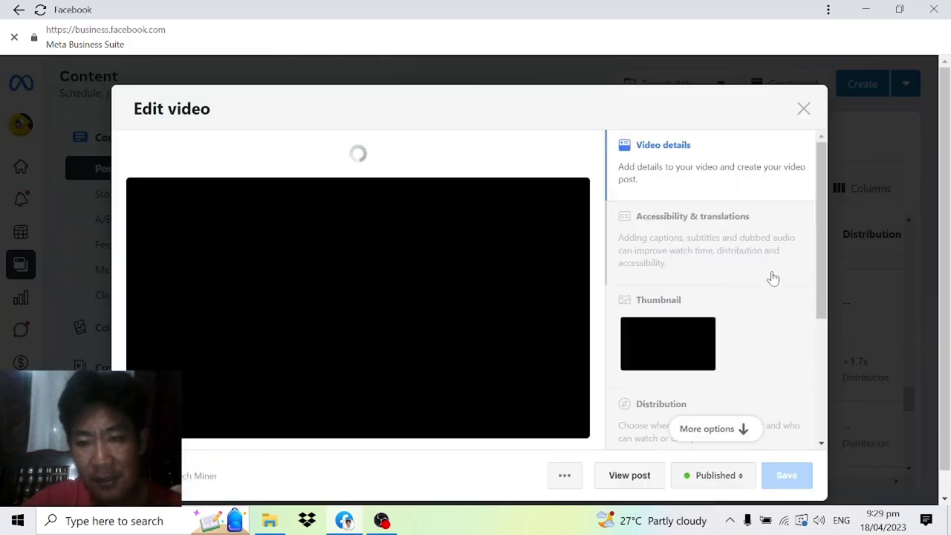
scroll(827, 256, down, 1)
scroll(826, 256, down, 1)
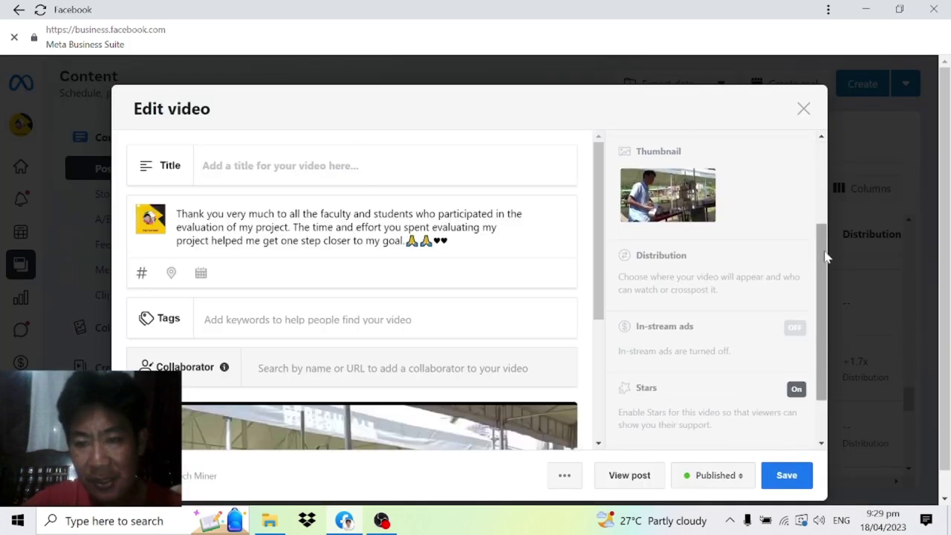
click(650, 331)
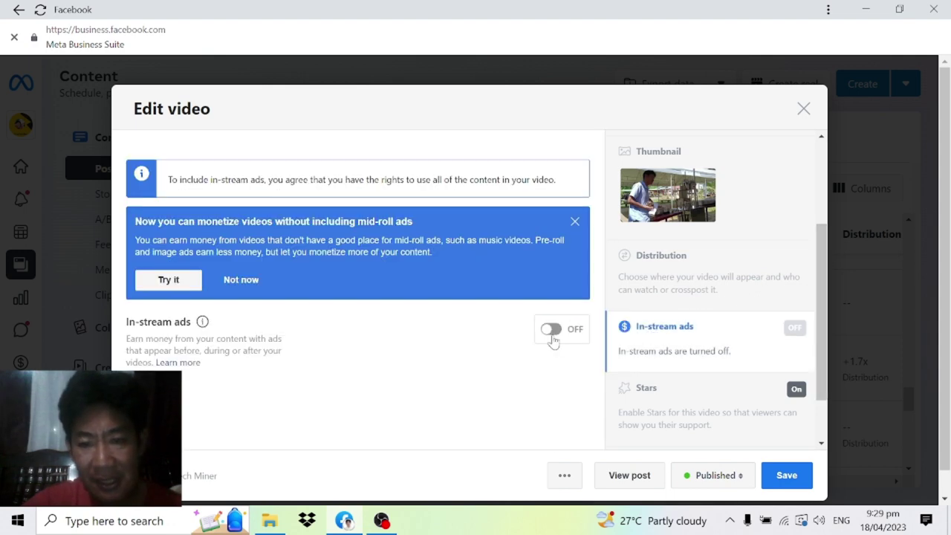
click(551, 330)
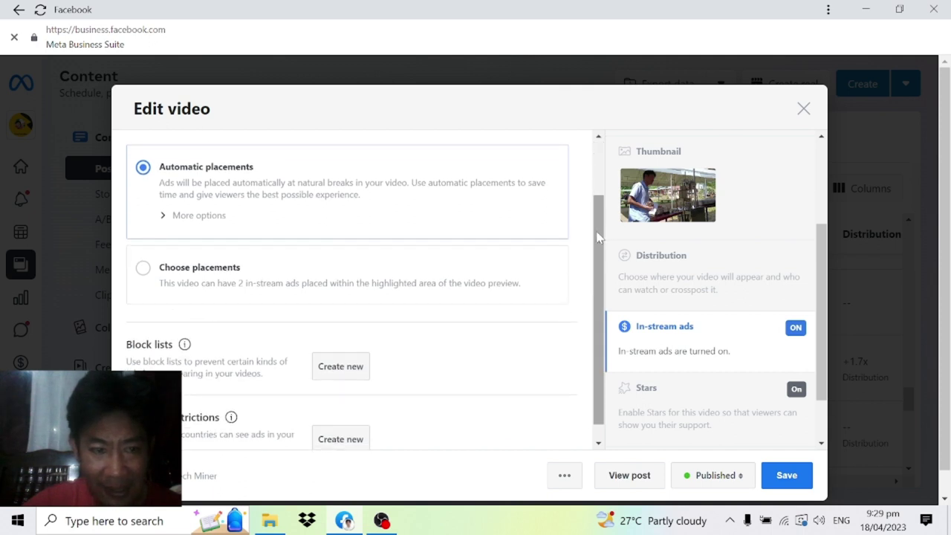
Step: Switch the video's in-stream ads to manually chosen placements and add an ad placement at 01:02.961
scroll(596, 231, down, 1)
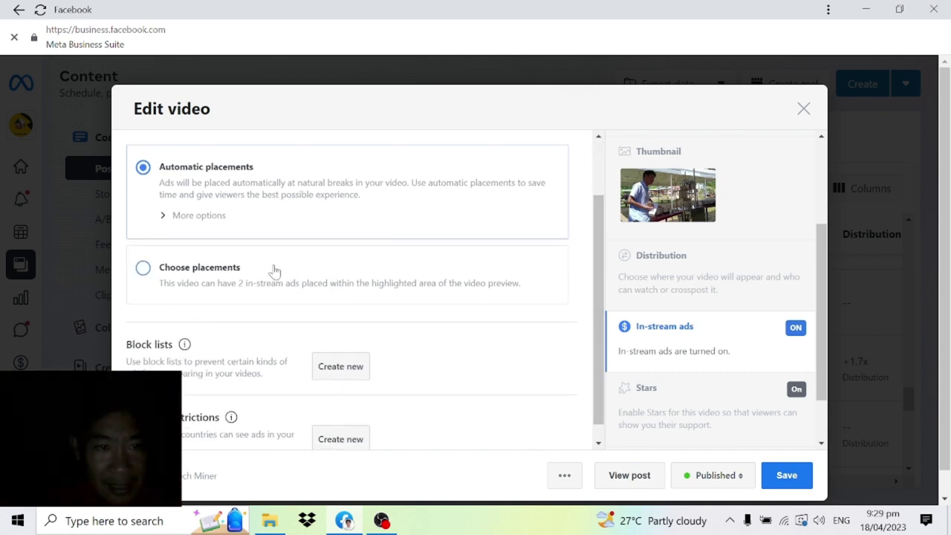
click(143, 270)
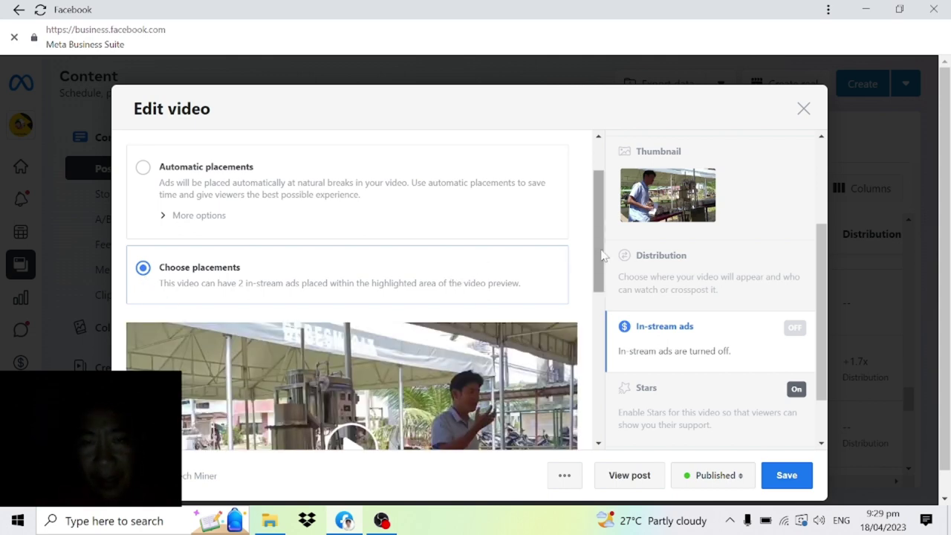
scroll(603, 255, down, 5)
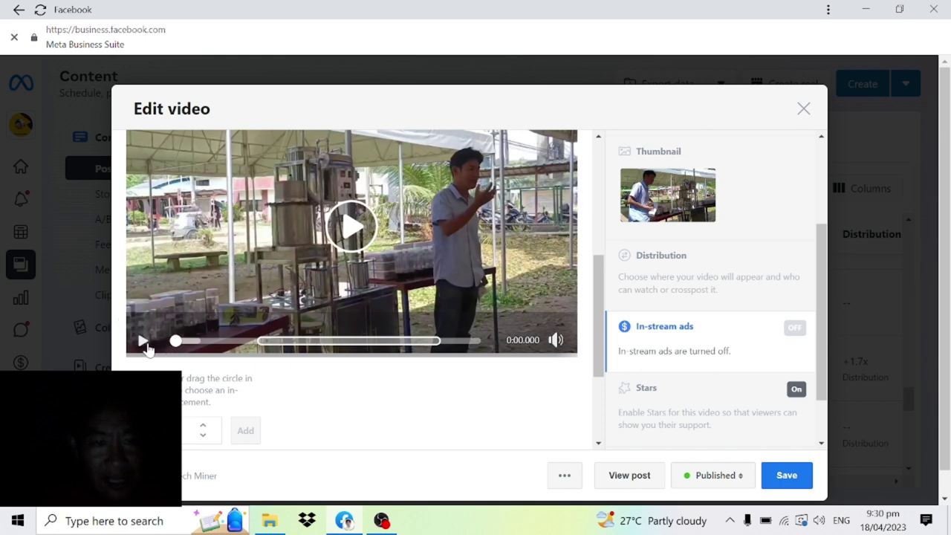
drag(178, 346, 265, 356)
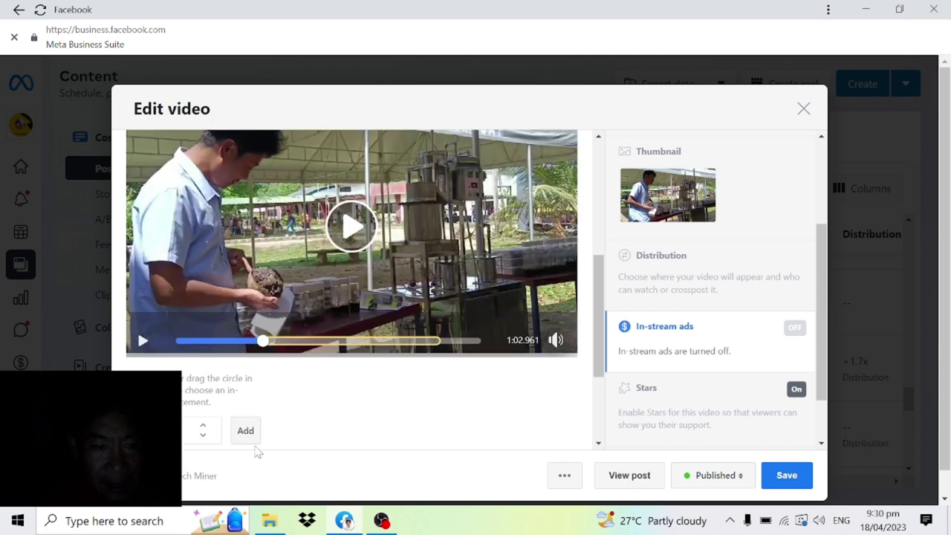
click(247, 433)
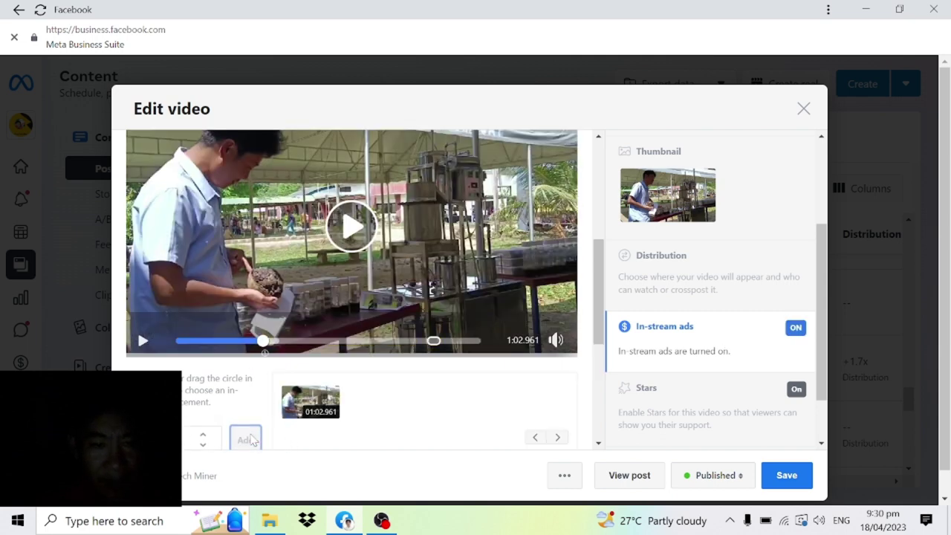
Step: Add a second in-stream ad placement at 03:06.731 and save the edited video post
scroll(458, 416, down, 1)
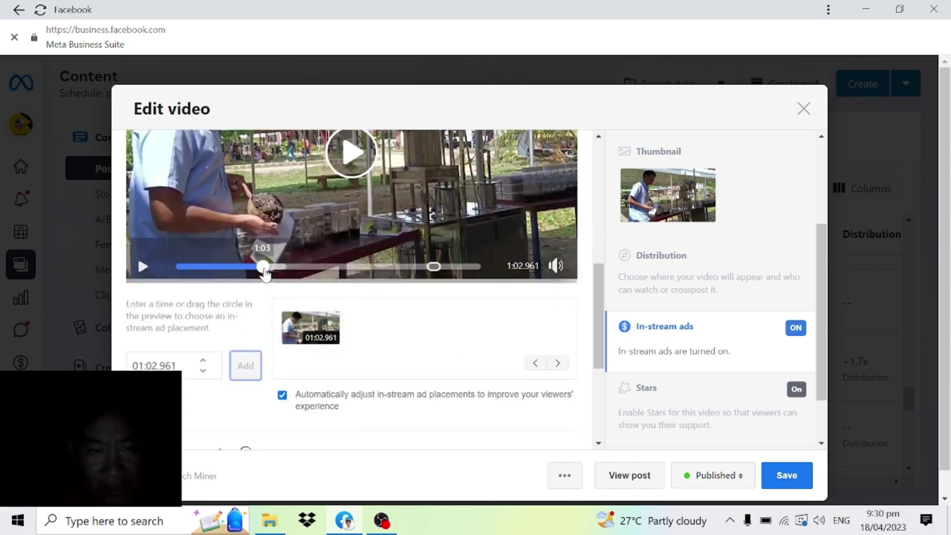
drag(264, 272, 433, 278)
click(244, 375)
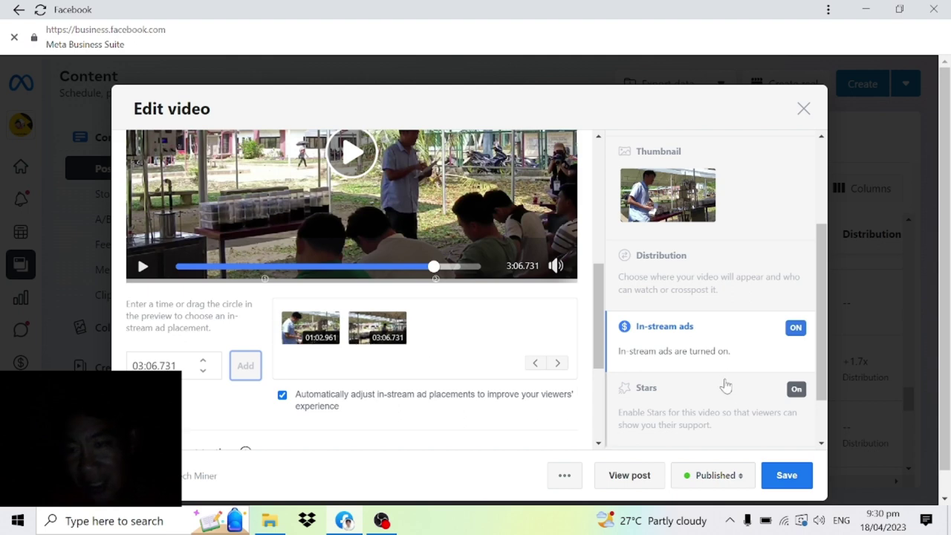
scroll(735, 356, down, 2)
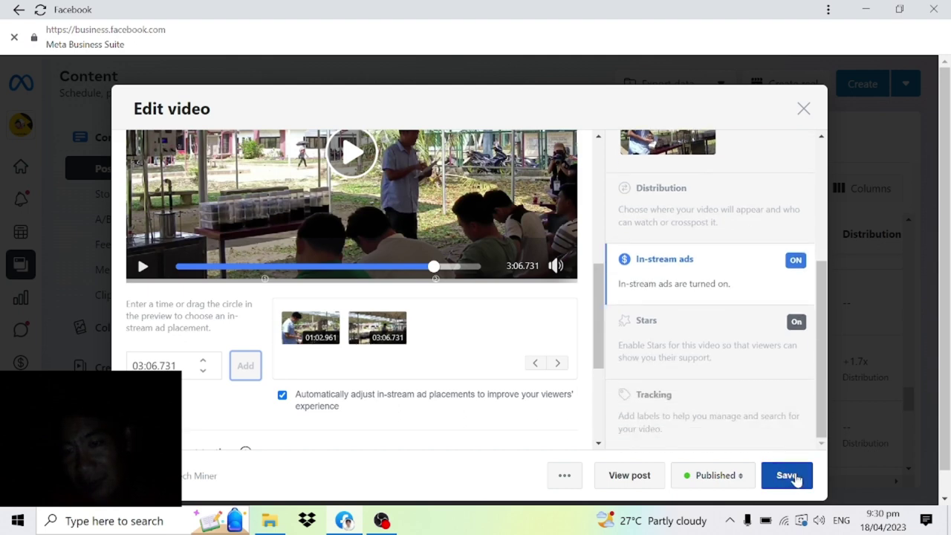
click(787, 475)
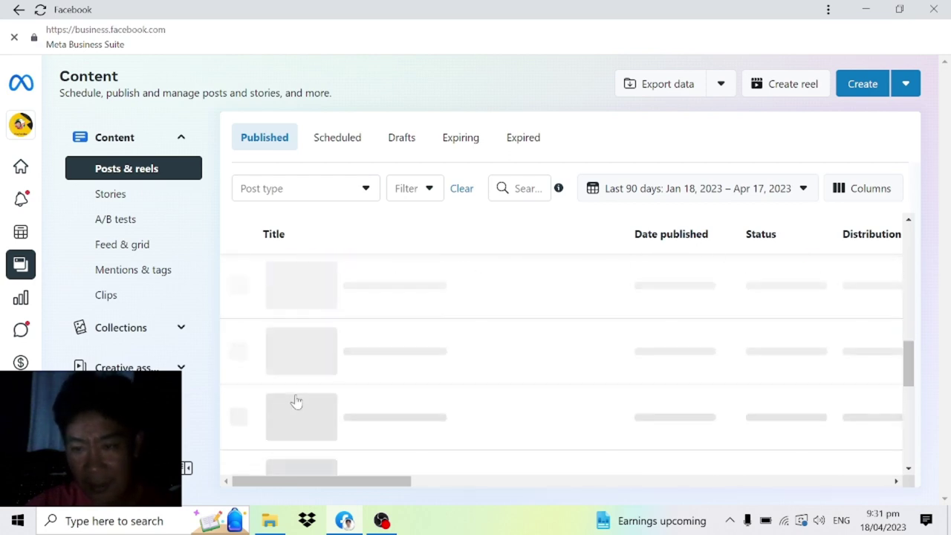
Step: Find the "Thank you very much to all the..." video of April 4 in the published posts and check its monetization status and distribution details
scroll(295, 401, down, 3)
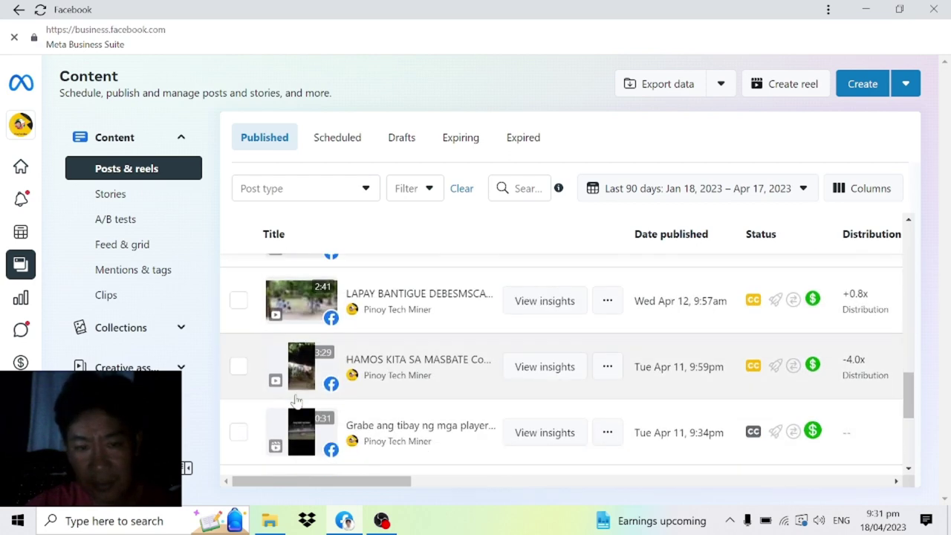
scroll(296, 401, down, 3)
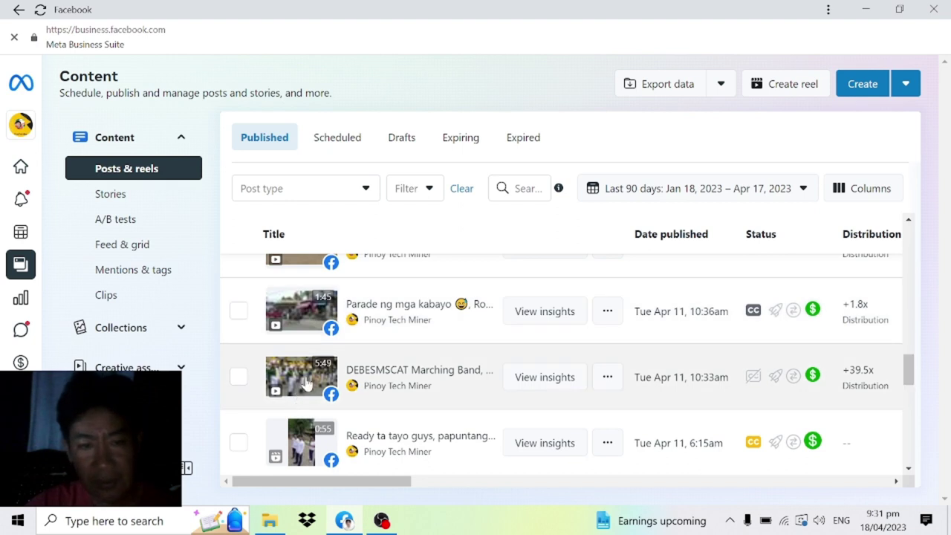
scroll(307, 383, down, 3)
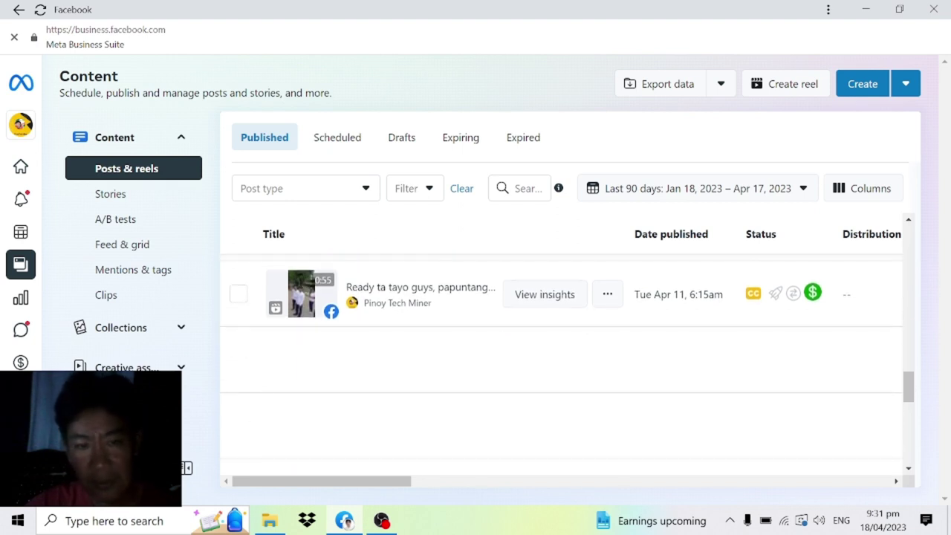
scroll(227, 350, down, 2)
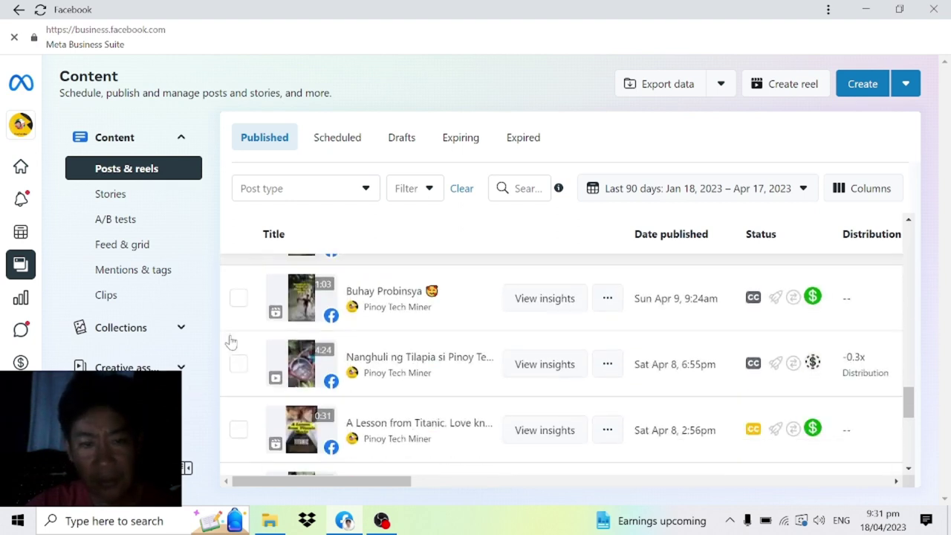
scroll(244, 355, down, 5)
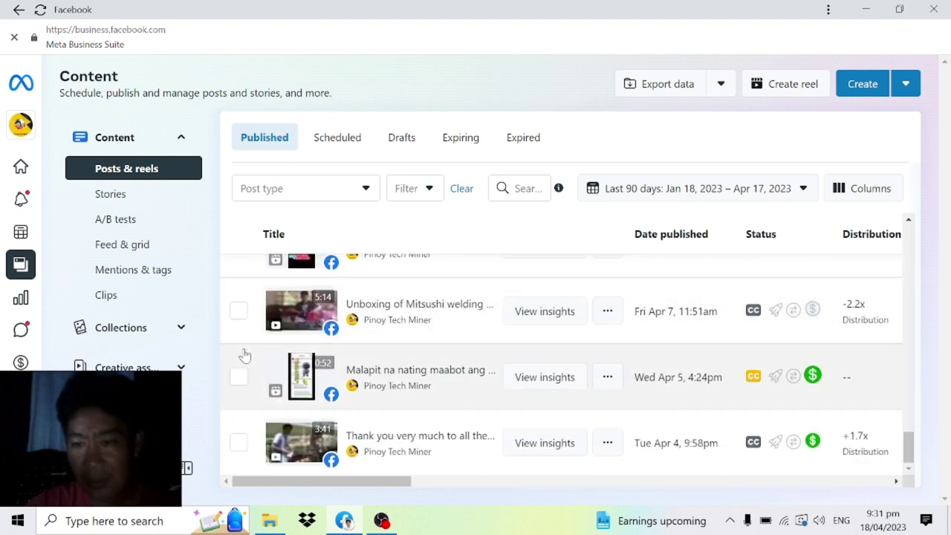
scroll(286, 363, down, 3)
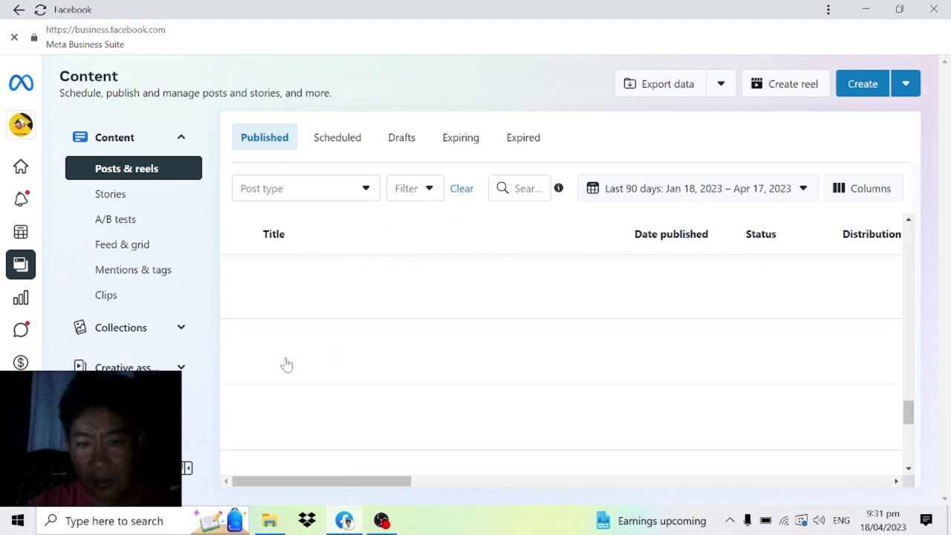
scroll(287, 364, up, 1)
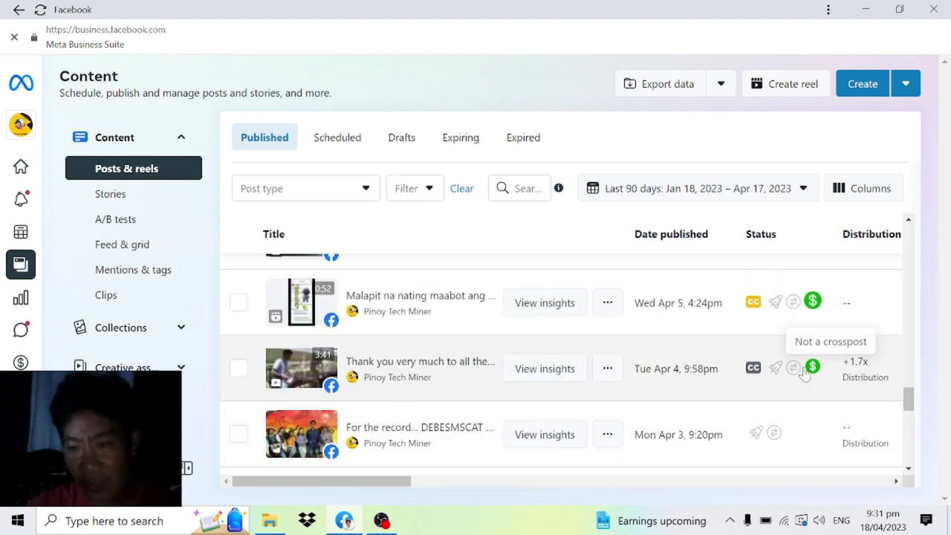
mouse_move(812, 377)
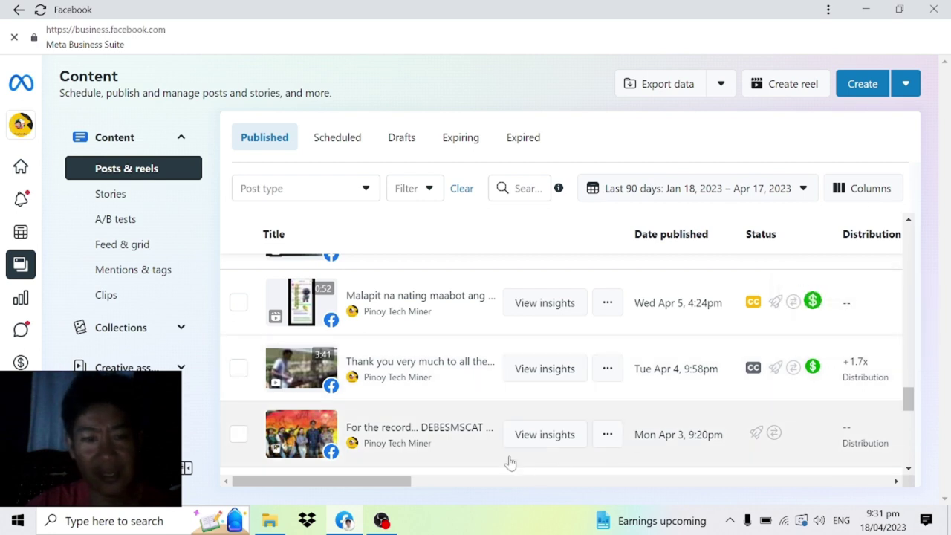
mouse_move(866, 438)
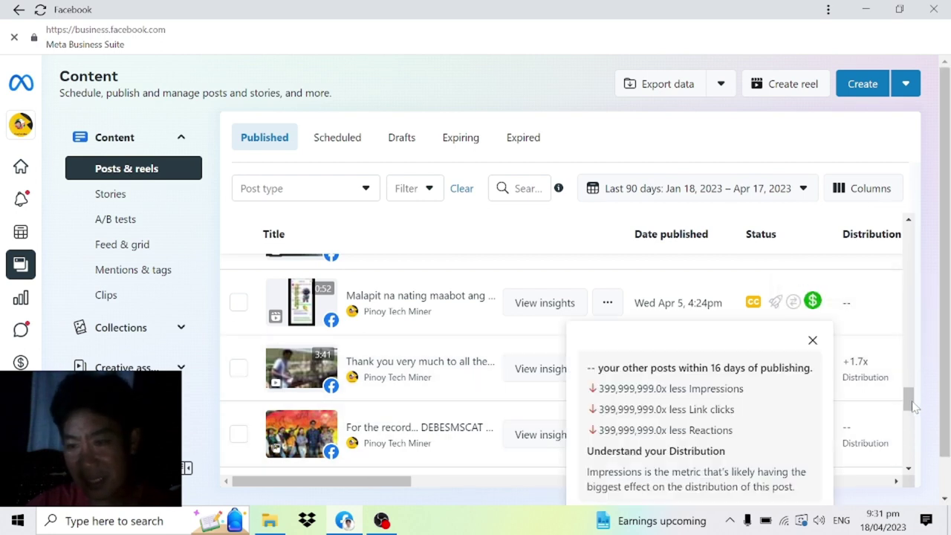
mouse_move(860, 365)
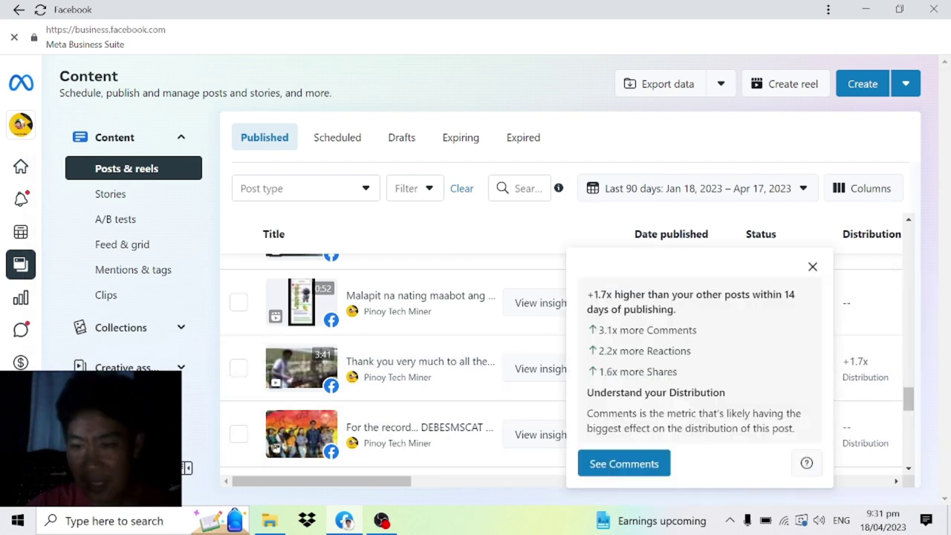